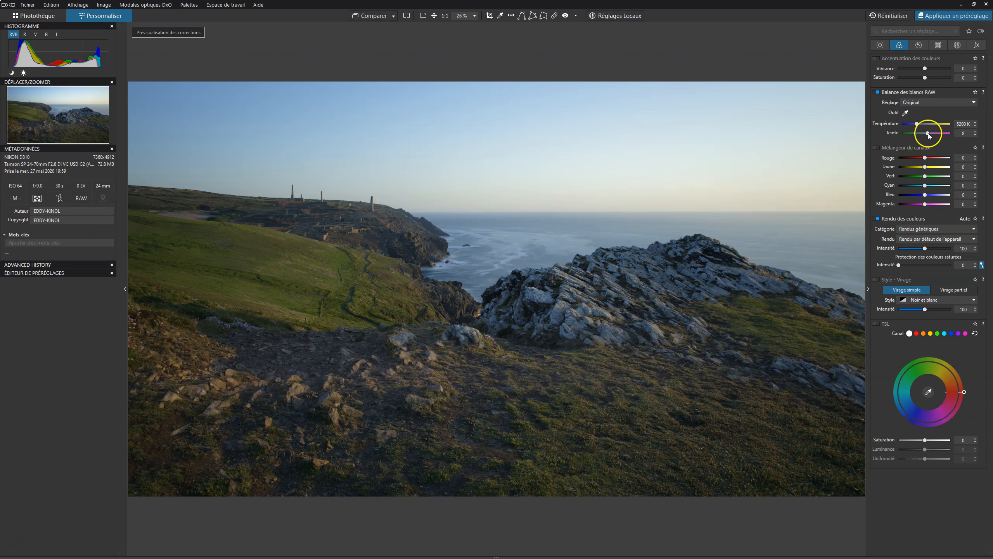
Warm the RAW white balance to 7104 K with tint 28 by sampling spots in the photo with the picker
{"action": "left_click", "coordinate": [906, 113]}
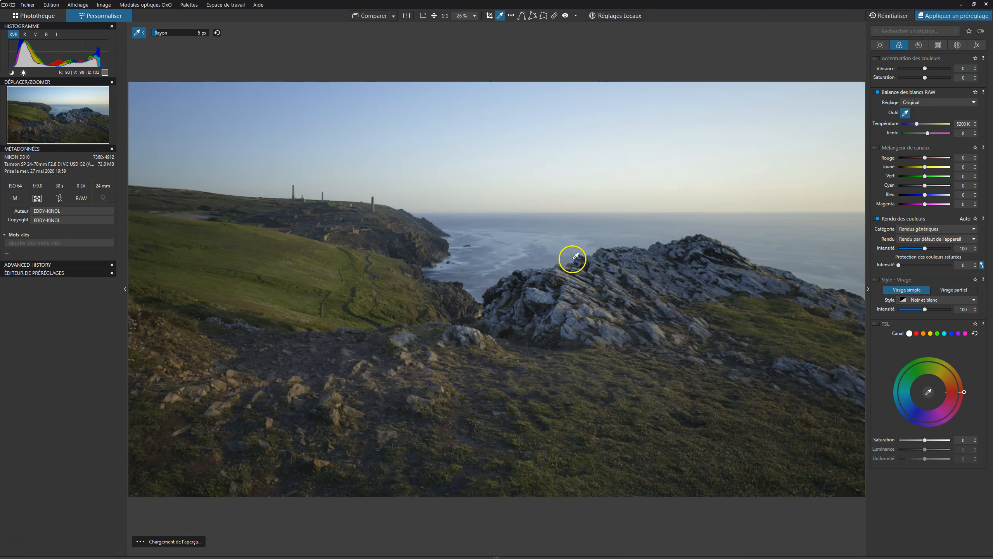
{"action": "left_click", "coordinate": [559, 207]}
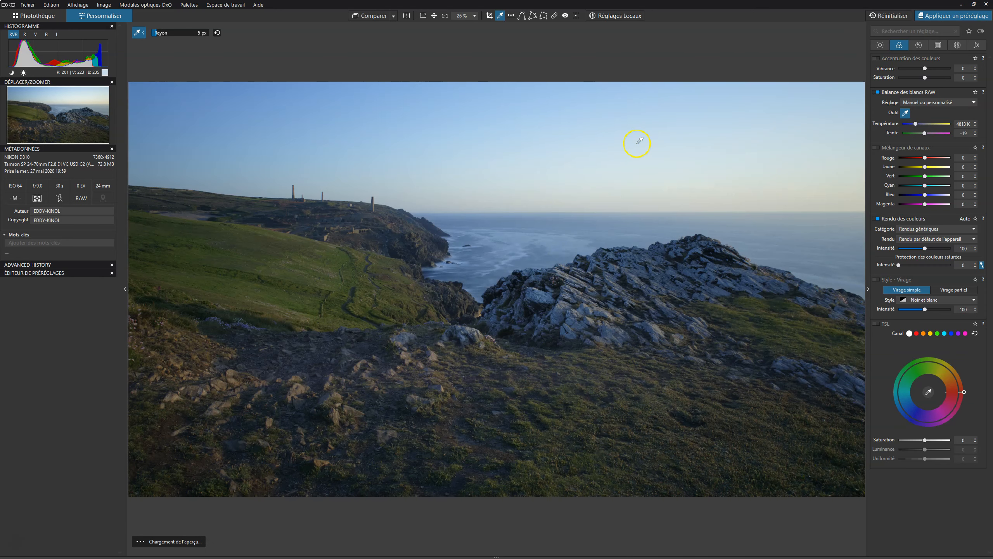
{"action": "left_click", "coordinate": [758, 241]}
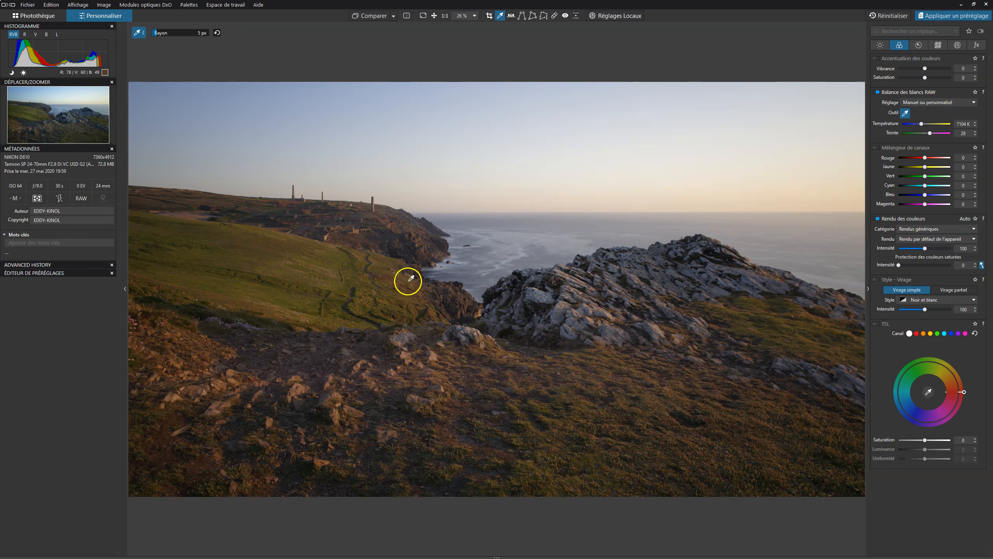
{"action": "left_click", "coordinate": [906, 113]}
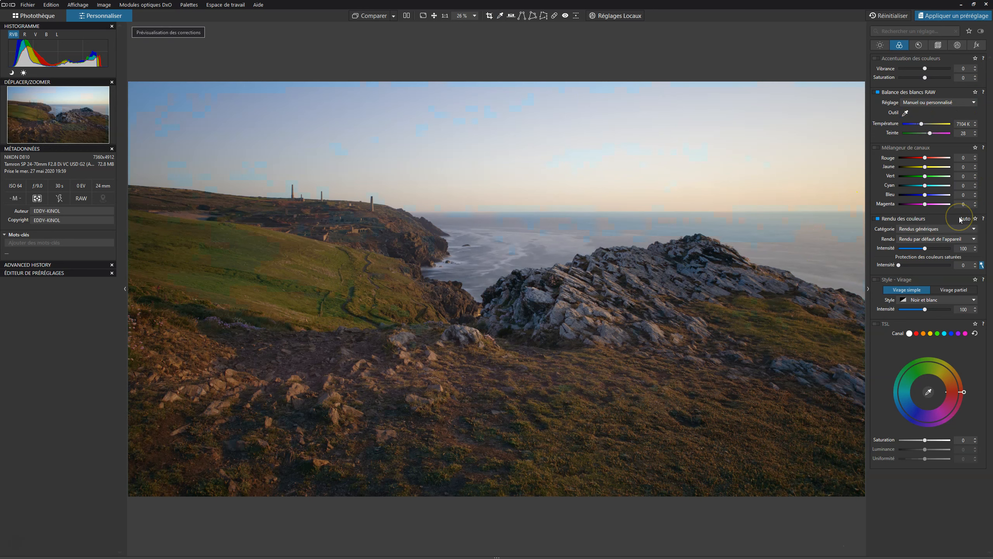
Enable DxO ClearView Plus, set its intensity to 25 and toggle it to check the effect
{"action": "left_click", "coordinate": [880, 45]}
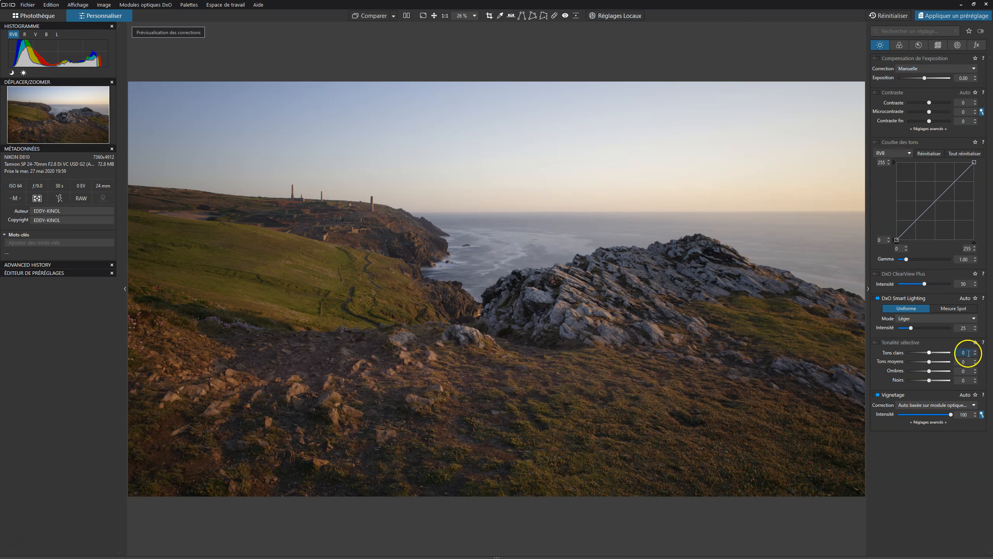
{"action": "left_click", "coordinate": [876, 274]}
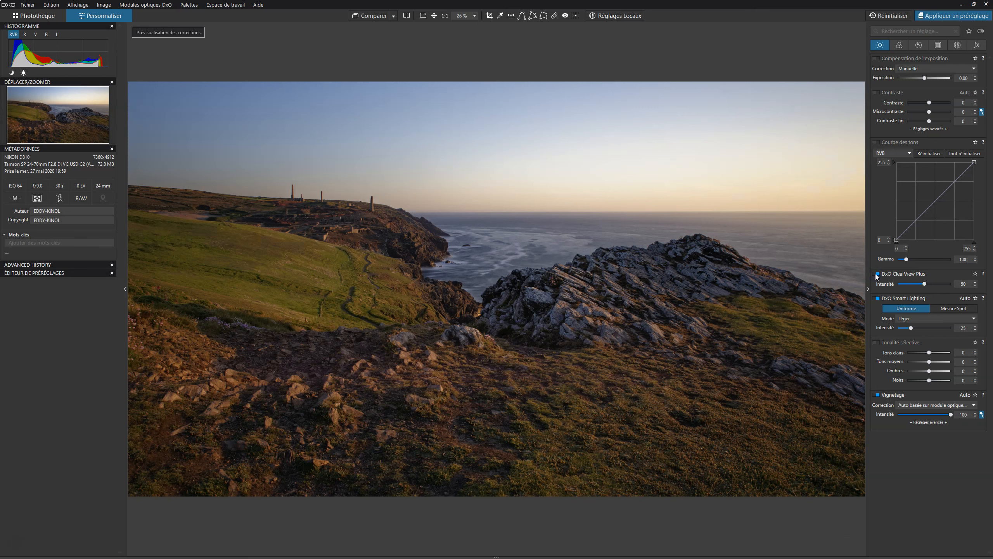
{"action": "left_click", "coordinate": [876, 273]}
{"action": "left_click", "coordinate": [875, 274]}
{"action": "mouse_move", "coordinate": [953, 284]}
{"action": "left_mouse_down"}
{"action": "mouse_move", "coordinate": [971, 284]}
{"action": "mouse_move", "coordinate": [947, 285]}
{"action": "left_mouse_up"}
{"action": "type", "text": "25"}
{"action": "key", "text": "Return"}
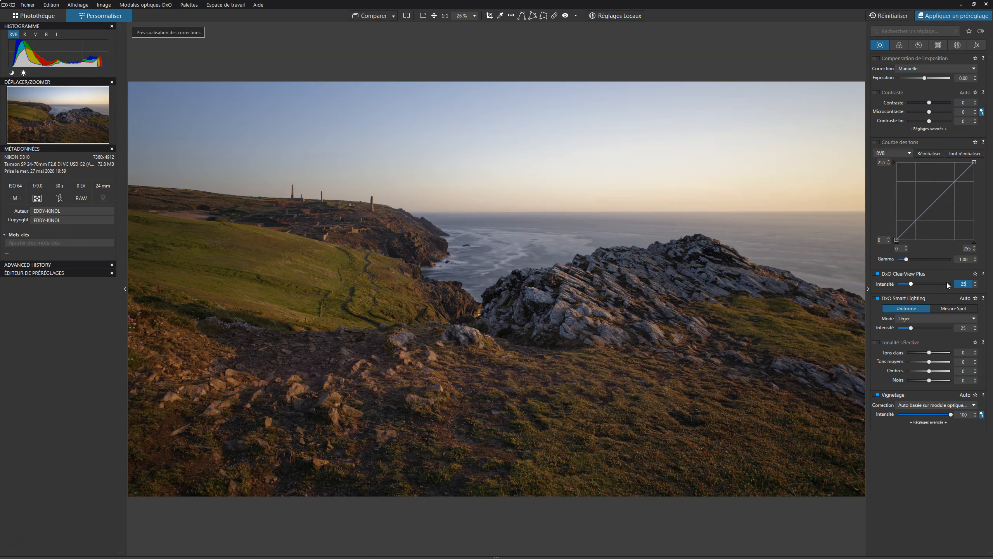
{"action": "left_click", "coordinate": [877, 275]}
Place a local control point in the bright sky above the rocks and enlarge it while checking its mask
{"action": "left_click", "coordinate": [593, 16]}
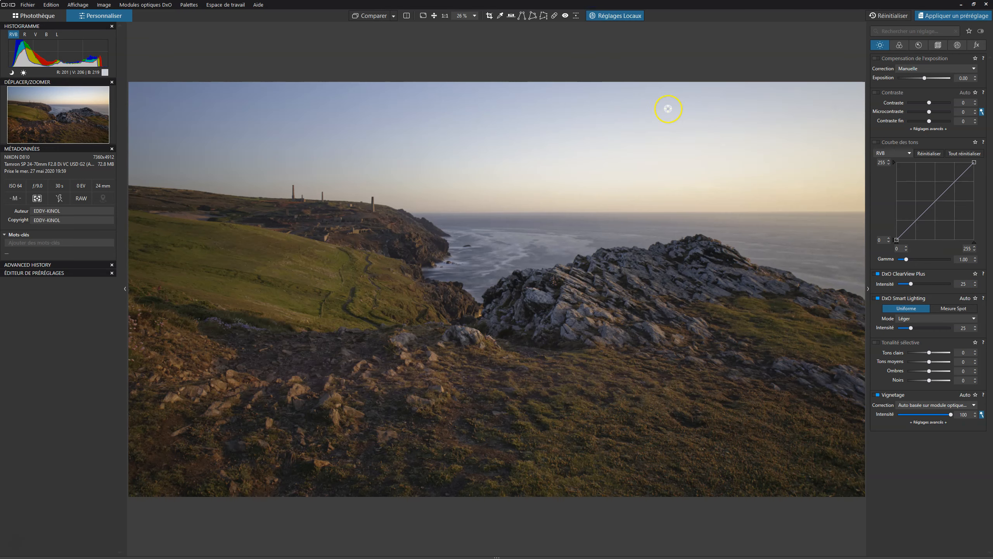
{"action": "right_click", "coordinate": [762, 152]}
{"action": "left_click_drag", "start_coordinate": [730, 160], "coordinate": [632, 158]}
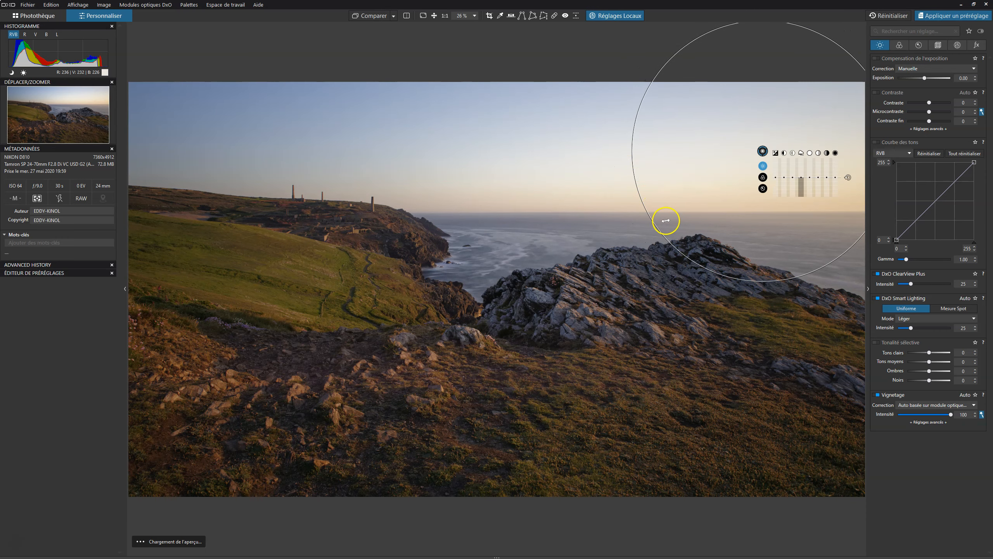
{"action": "key", "text": "m"}
{"action": "left_click_drag", "start_coordinate": [651, 218], "coordinate": [519, 246]}
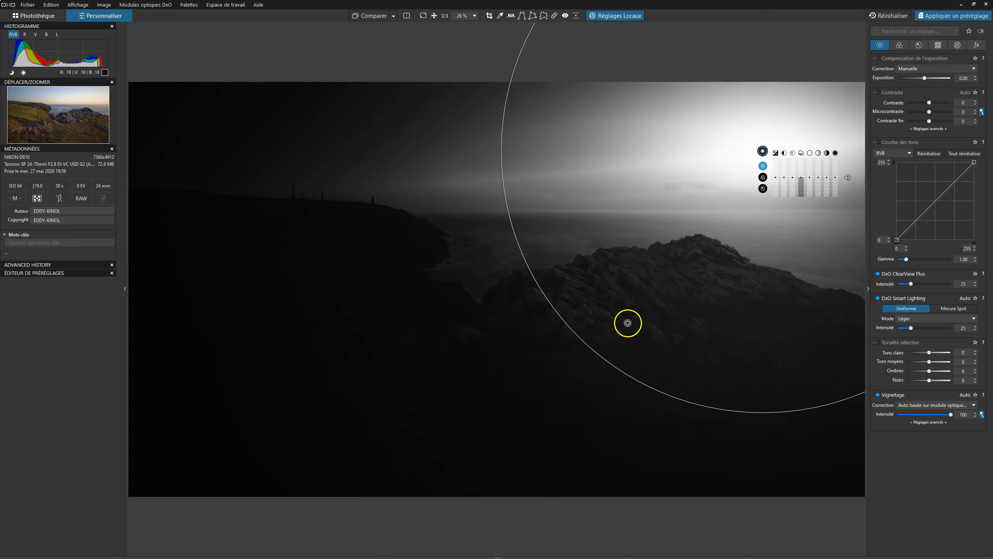
Add a second control point in the sky above the hillside chimneys and widen its radius to cover the darker side of the sky
{"action": "left_click", "coordinate": [262, 162]}
{"action": "left_click_drag", "start_coordinate": [486, 289], "coordinate": [510, 306]}
{"action": "left_click_drag", "start_coordinate": [577, 312], "coordinate": [565, 310]}
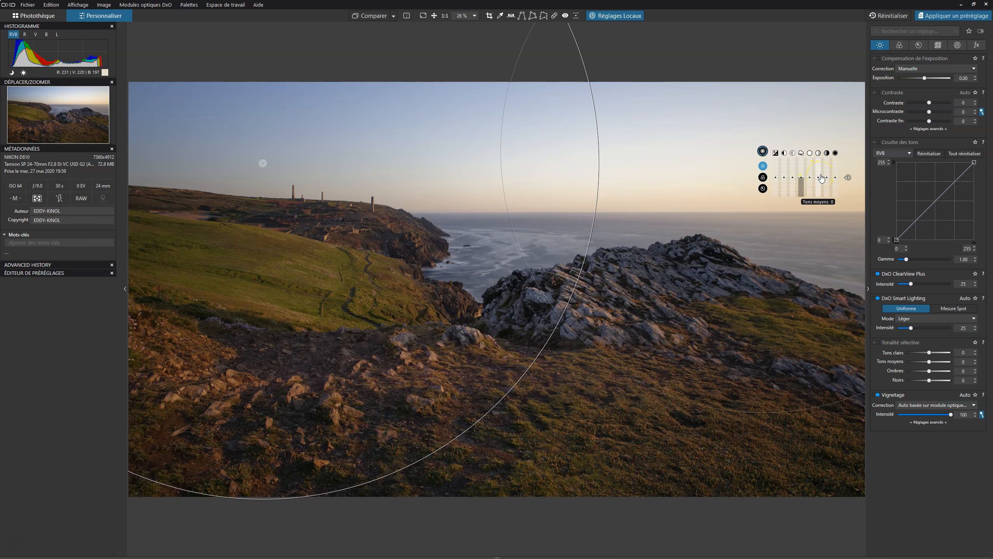
Lower the Tons clairs of the sky control points to slightly below -24
{"action": "left_click", "coordinate": [810, 180]}
{"action": "left_click_drag", "start_coordinate": [811, 180], "coordinate": [810, 186]}
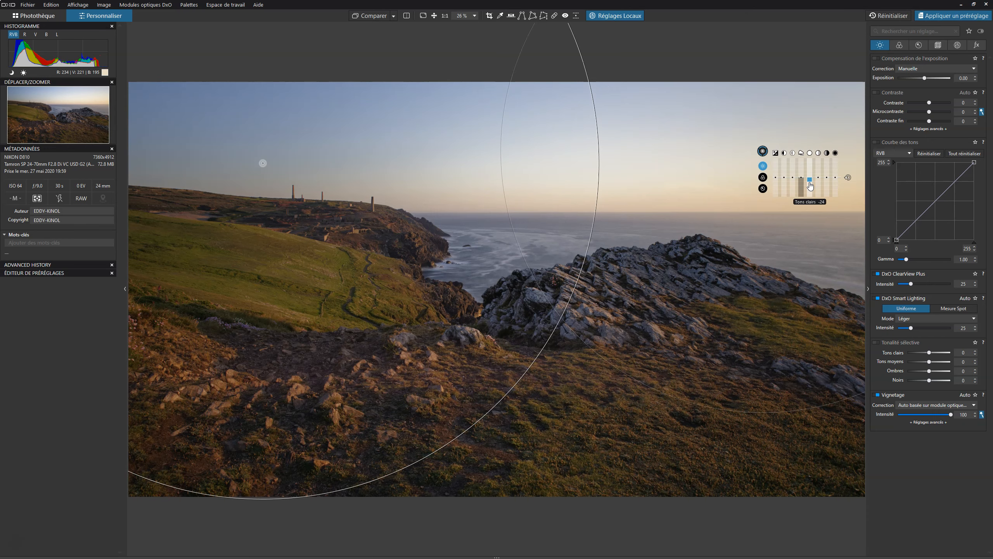
{"action": "left_click_drag", "start_coordinate": [811, 186], "coordinate": [811, 190]}
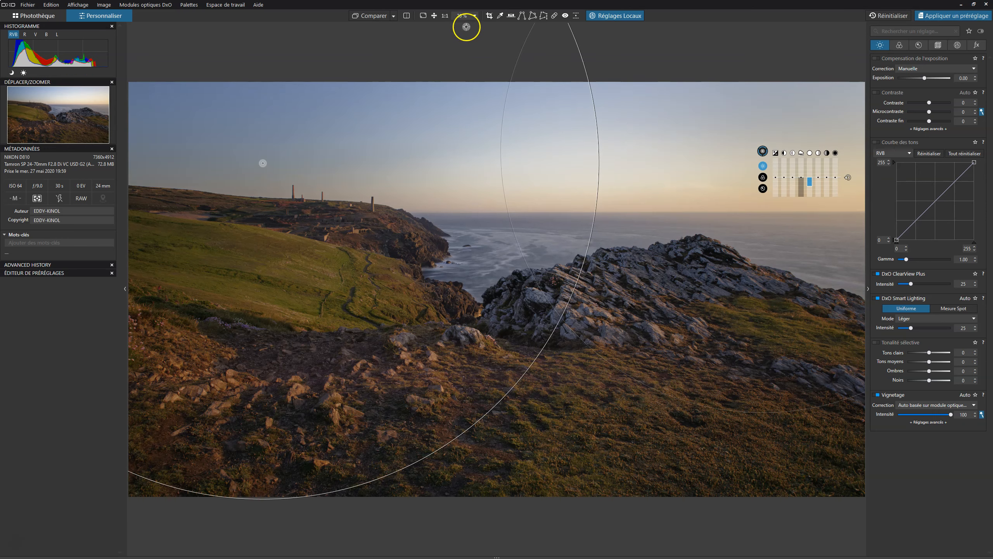
Compare the sky before and after in split view, moving the divider across the image, and return to the single view
{"action": "left_click", "coordinate": [403, 17]}
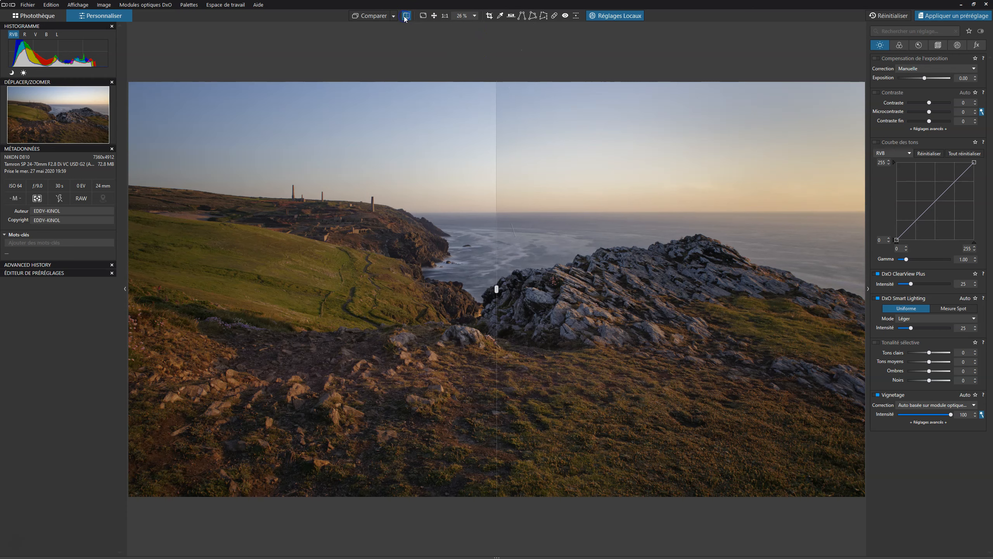
{"action": "left_click_drag", "start_coordinate": [496, 289], "coordinate": [445, 176]}
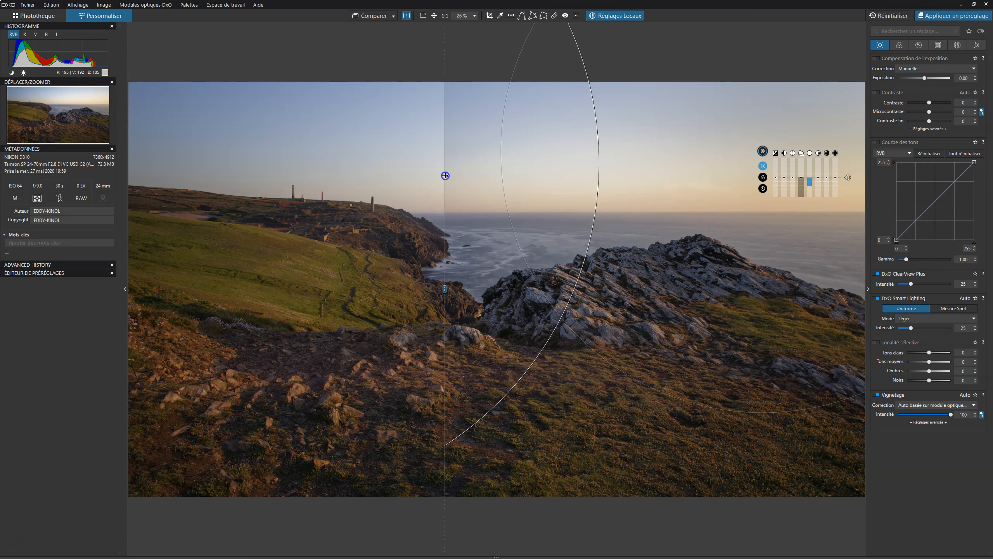
{"action": "left_click", "coordinate": [406, 15]}
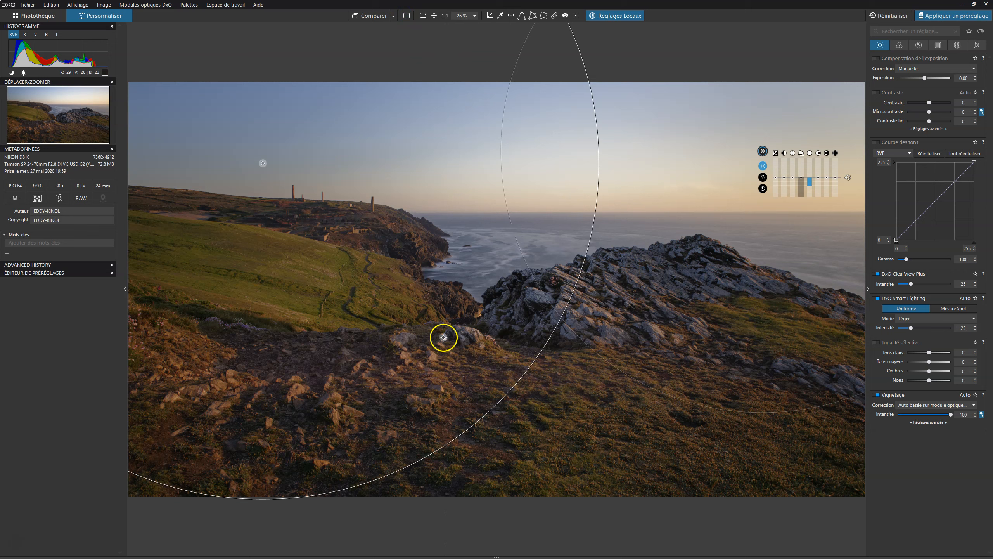
Create a new local mask with one control point on the green hillside and another on the foreground grass below the rocks
{"action": "right_click", "coordinate": [622, 347]}
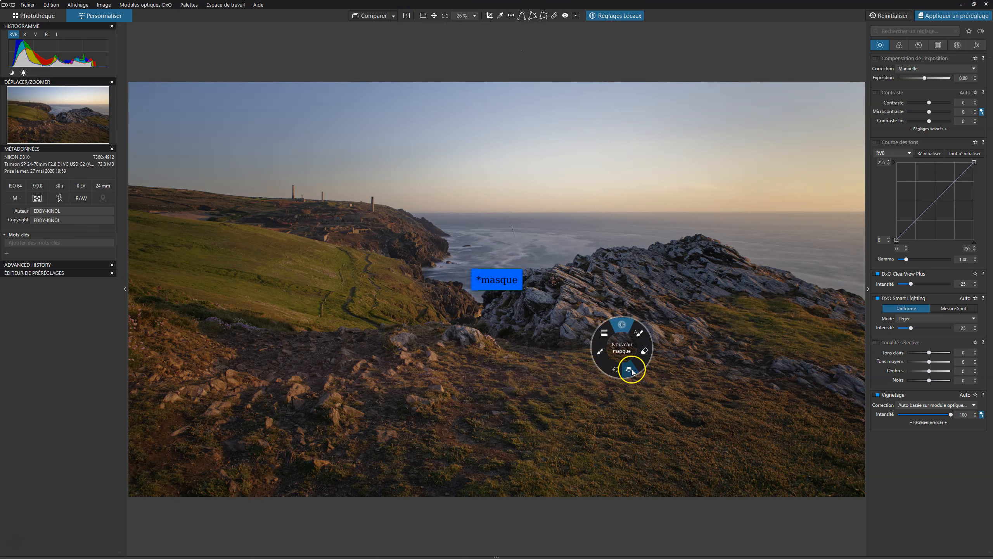
{"action": "left_click", "coordinate": [631, 369]}
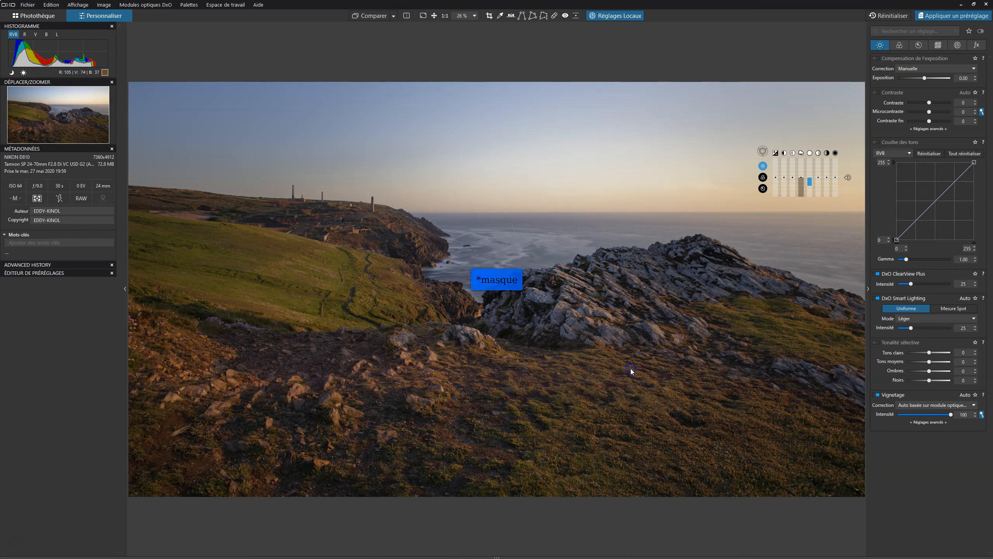
{"action": "left_click", "coordinate": [289, 278]}
{"action": "left_click_drag", "start_coordinate": [660, 393], "coordinate": [390, 327]}
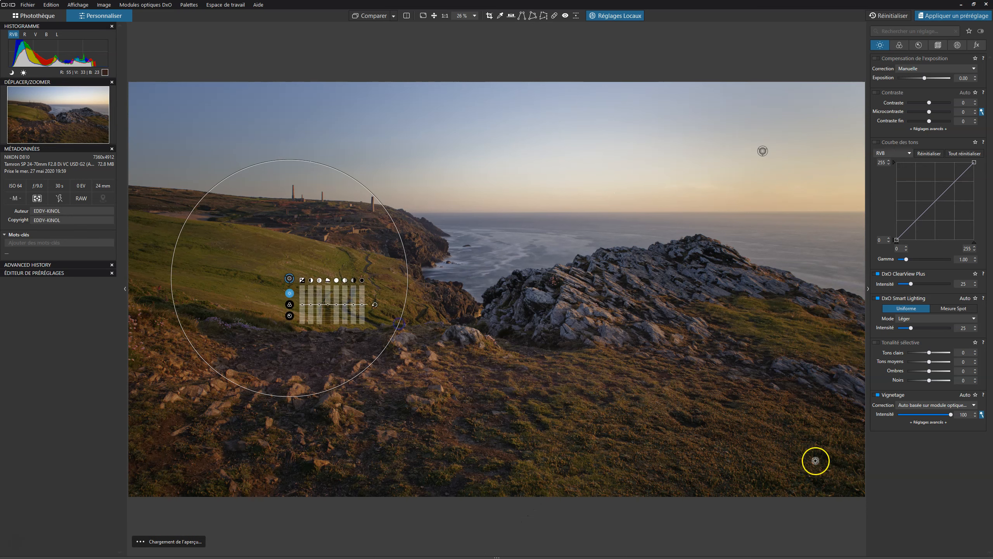
{"action": "left_click", "coordinate": [714, 428]}
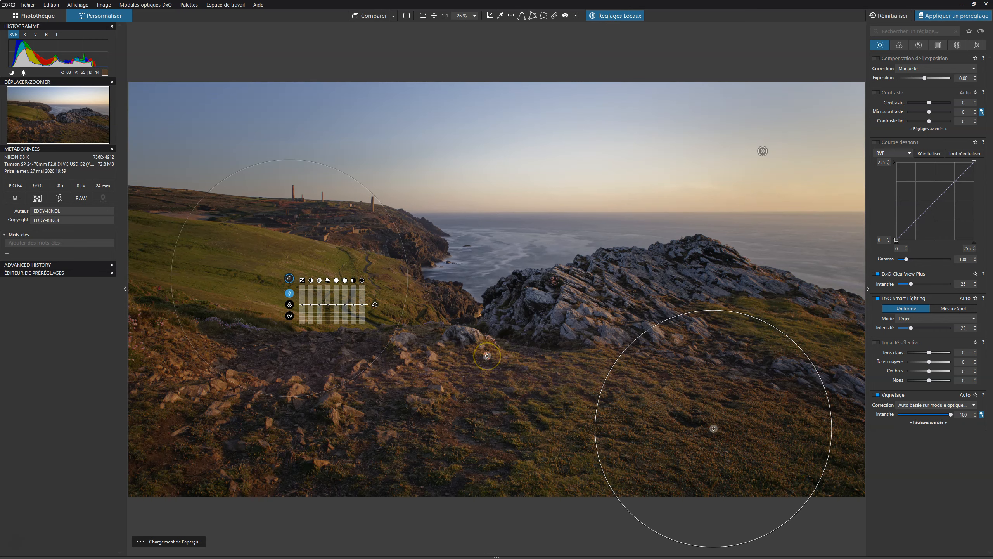
With the mask displayed, enlarge the hillside control point and shift it towards the stony ground, and move the grass point closer to the rocks
{"action": "key", "text": "m"}
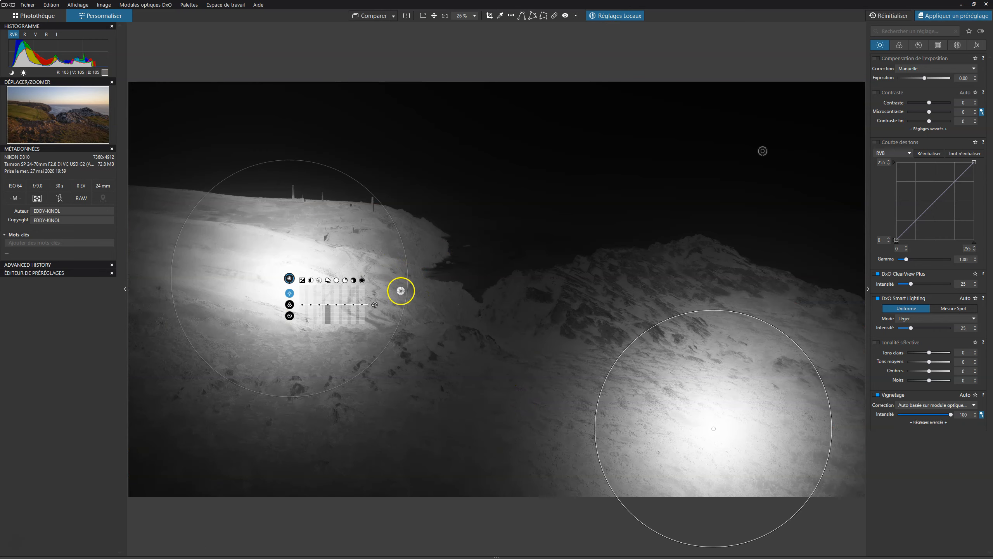
{"action": "left_click_drag", "start_coordinate": [401, 291], "coordinate": [430, 306]}
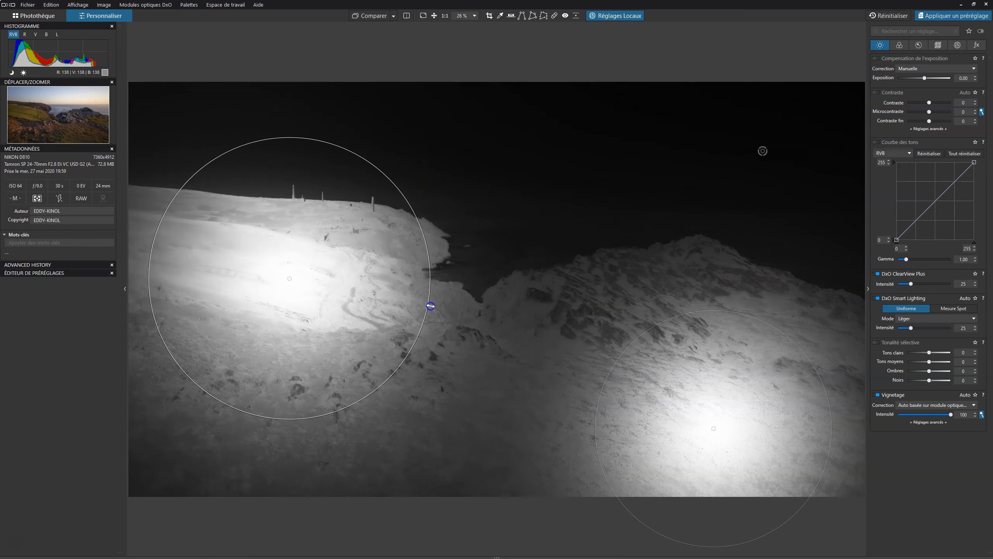
{"action": "left_click_drag", "start_coordinate": [289, 278], "coordinate": [274, 316]}
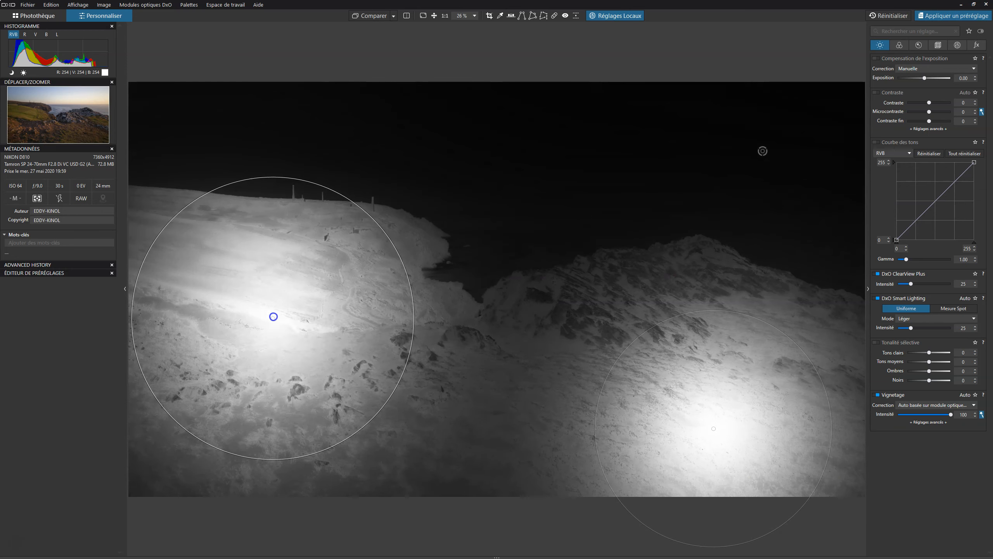
{"action": "left_click_drag", "start_coordinate": [711, 427], "coordinate": [690, 390]}
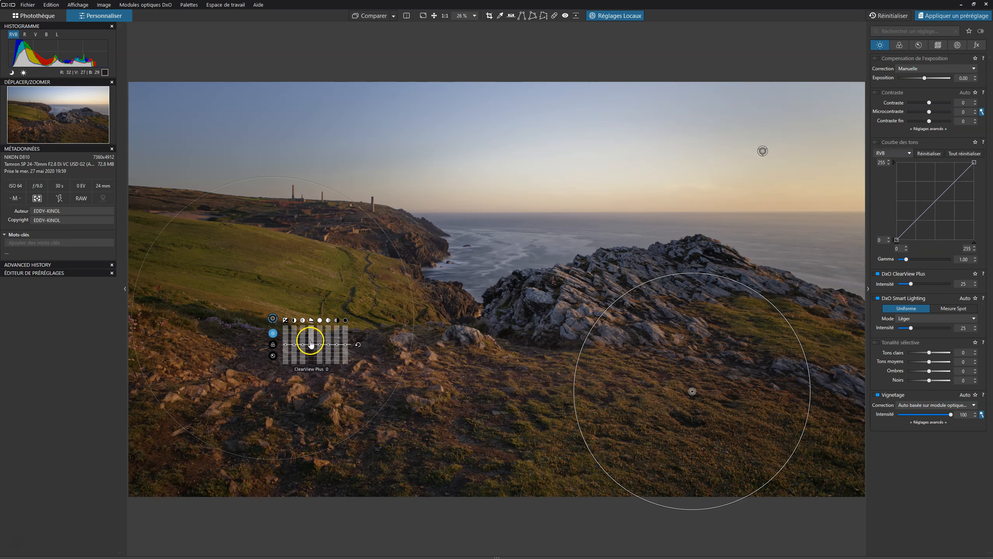
For the land mask, raise ClearView Plus slightly, set Contraste to about 16 and lift Ombres a little
{"action": "left_click_drag", "start_coordinate": [311, 345], "coordinate": [311, 343]}
{"action": "left_click_drag", "start_coordinate": [294, 344], "coordinate": [294, 345]}
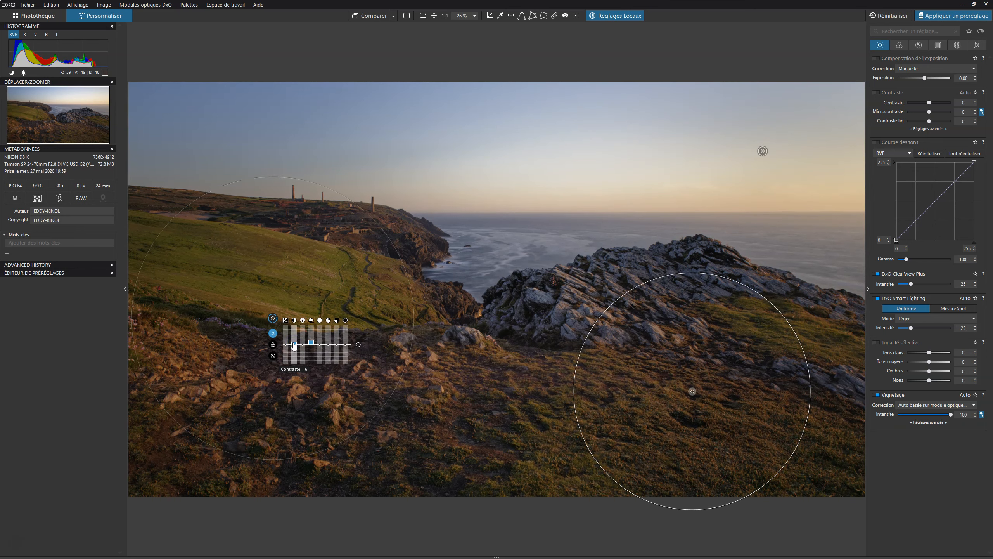
{"action": "left_click_drag", "start_coordinate": [337, 345], "coordinate": [336, 345]}
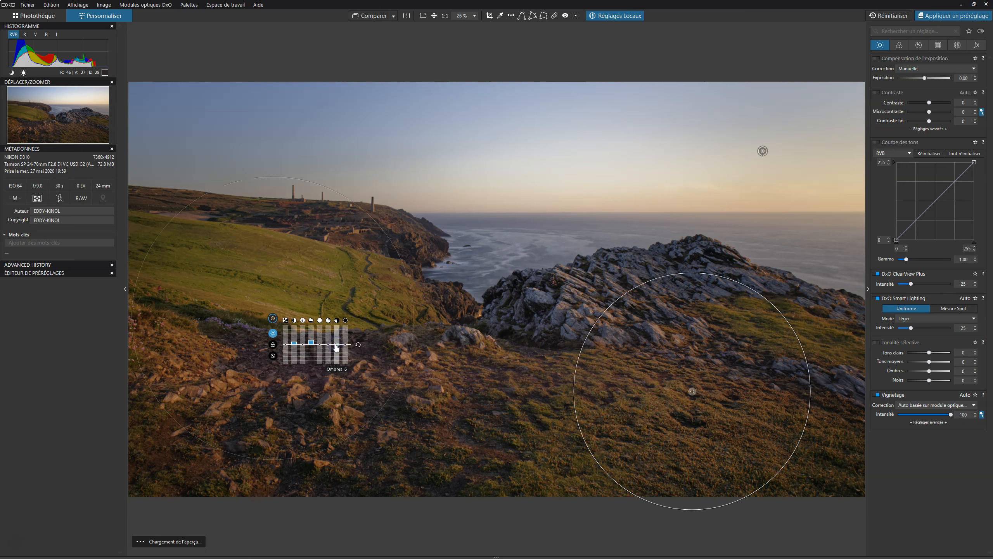
{"action": "left_click_drag", "start_coordinate": [336, 344], "coordinate": [336, 342]}
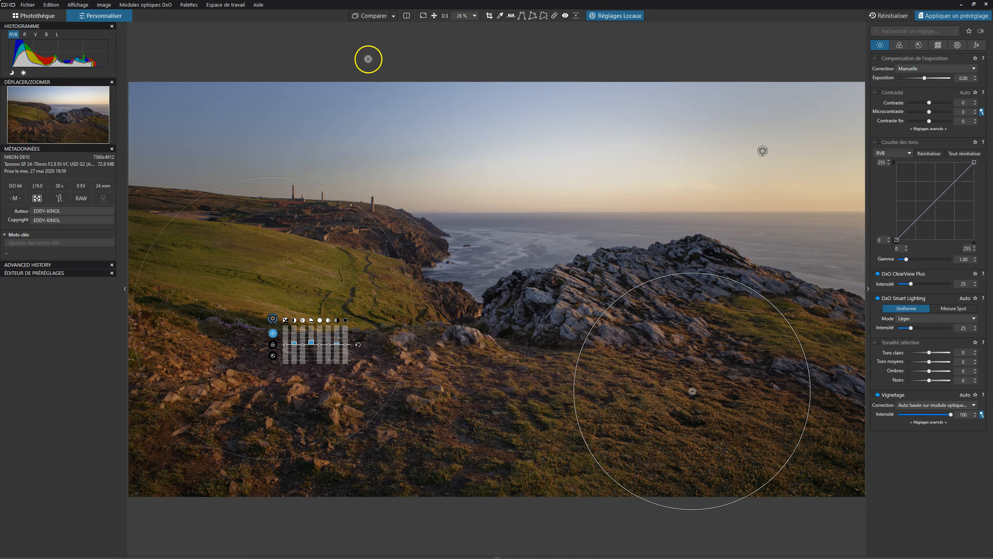
Compare the corrected photo with its earlier version several times and close the local adjustments
{"action": "left_click", "coordinate": [379, 18]}
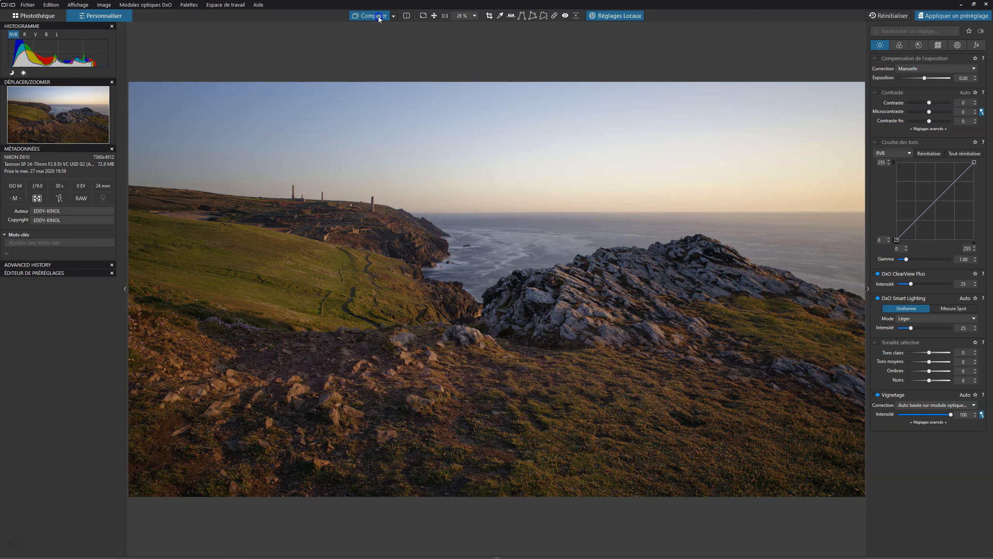
{"action": "left_click", "coordinate": [379, 17]}
{"action": "left_click", "coordinate": [379, 17]}
{"action": "left_click", "coordinate": [378, 17]}
{"action": "left_click", "coordinate": [379, 18]}
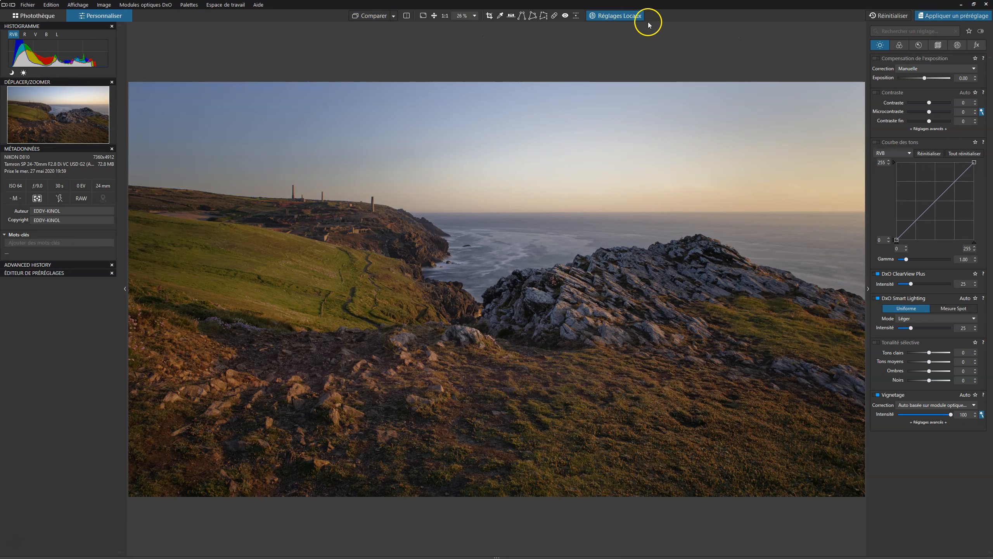
{"action": "left_click", "coordinate": [626, 17]}
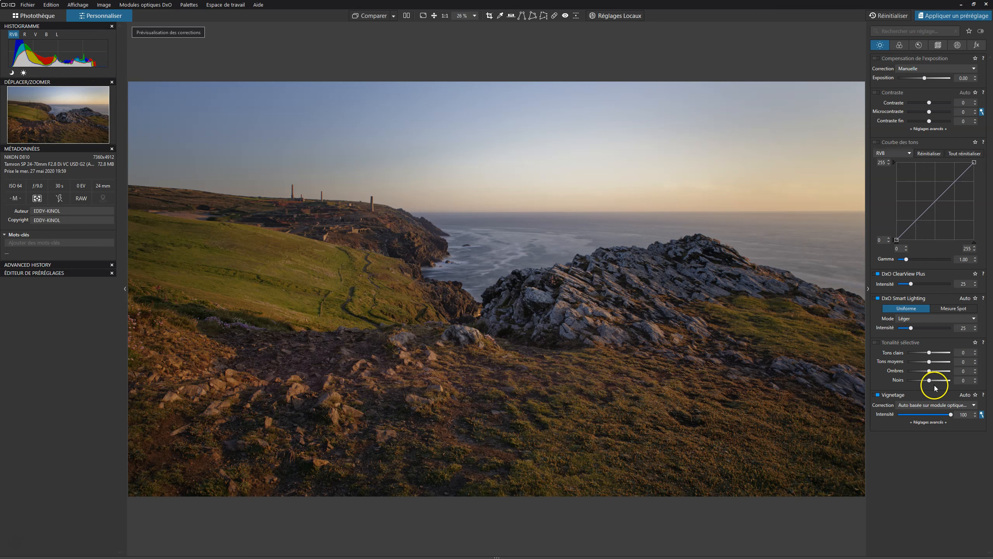
Try adjusting the global Tons clairs in the selective tonality correction
{"action": "left_click_drag", "start_coordinate": [929, 351], "coordinate": [932, 353]}
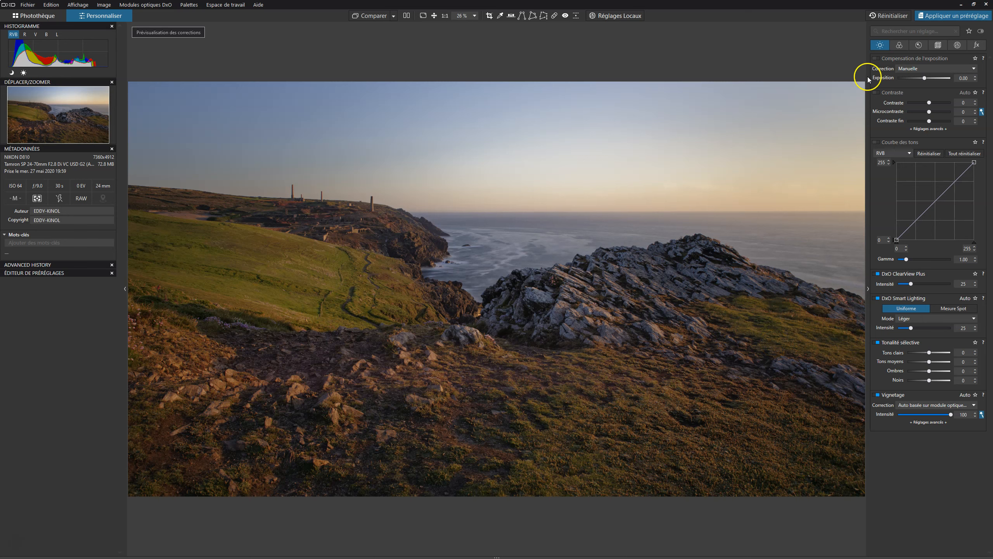
Sample the hillside grass with the TSL picker to target the yellow channel and shift its hue towards orange
{"action": "left_click", "coordinate": [899, 45]}
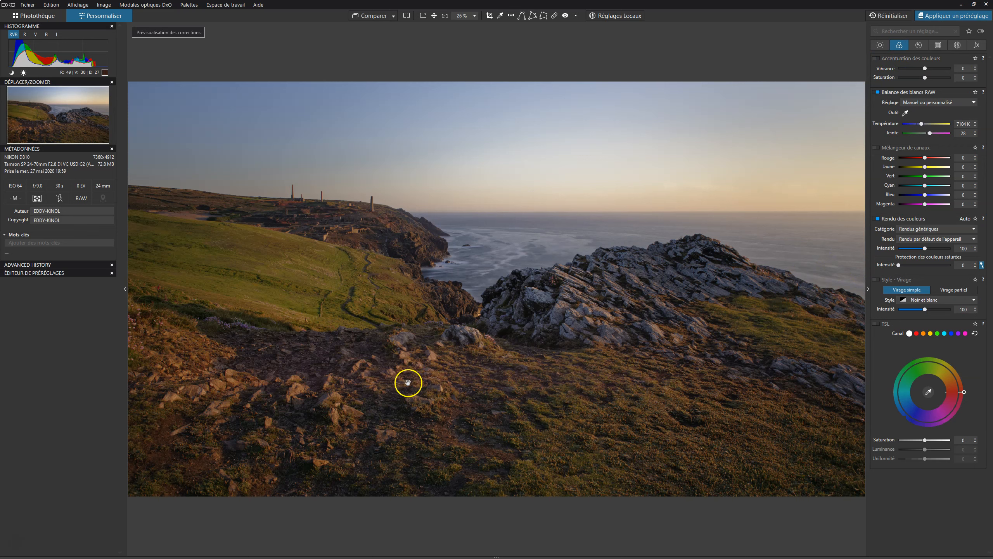
{"action": "left_click", "coordinate": [928, 391]}
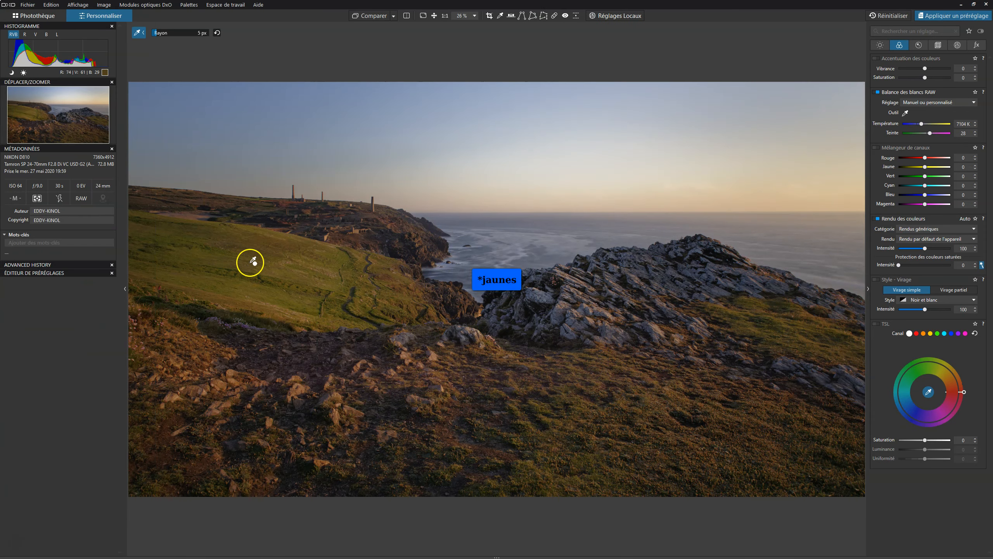
{"action": "left_click", "coordinate": [274, 258]}
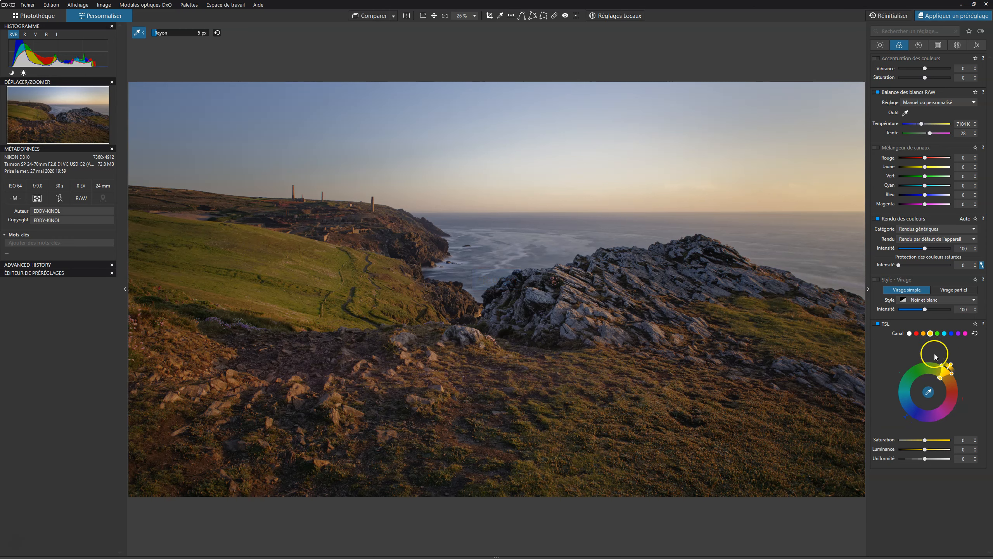
{"action": "left_click", "coordinate": [951, 367]}
{"action": "left_click_drag", "start_coordinate": [950, 367], "coordinate": [952, 368]}
{"action": "left_click_drag", "start_coordinate": [954, 372], "coordinate": [954, 373]}
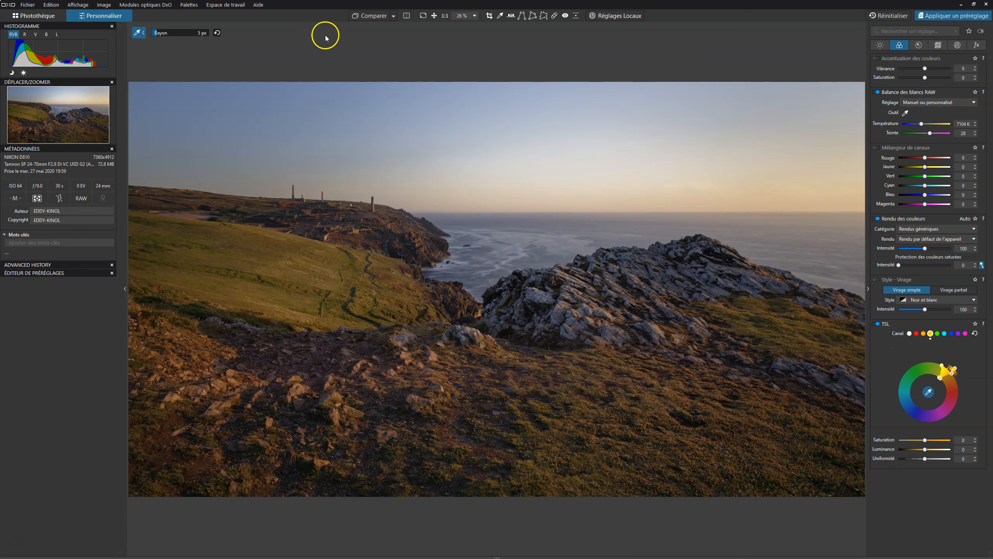
Compare the corrected photo with the original several times and inspect it full screen before returning to the editing view
{"action": "left_click", "coordinate": [371, 16]}
{"action": "left_click", "coordinate": [371, 17]}
{"action": "left_click", "coordinate": [372, 18]}
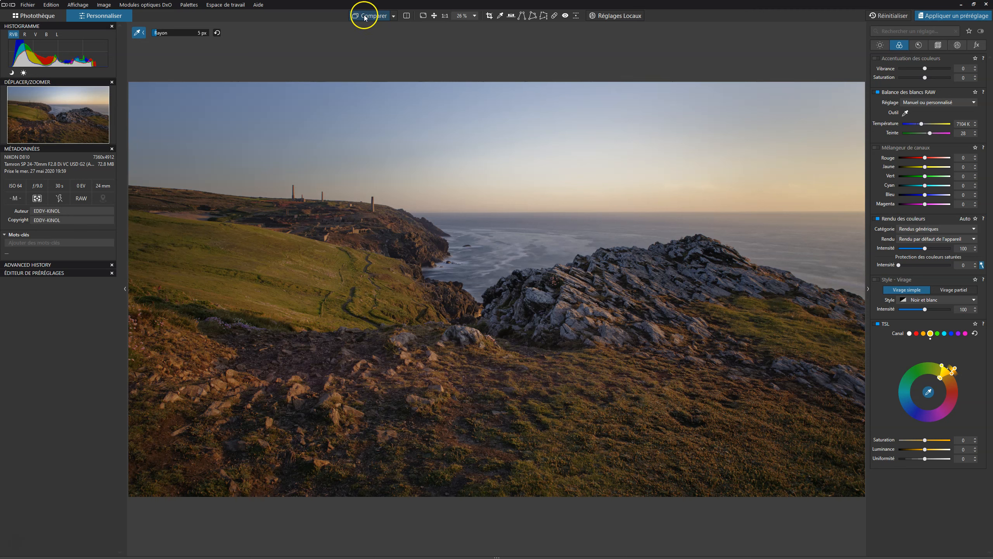
{"action": "left_click", "coordinate": [424, 15]}
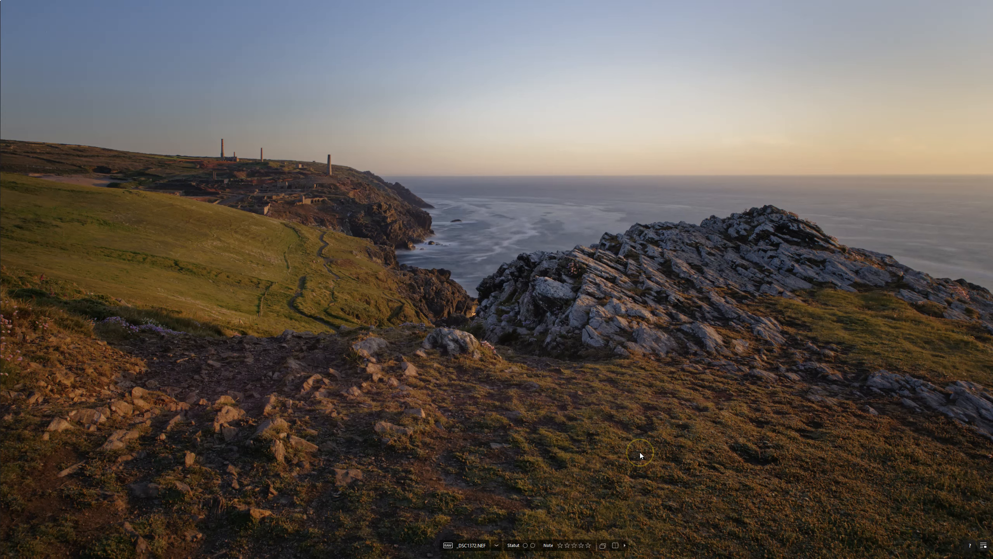
{"action": "key", "text": "F11"}
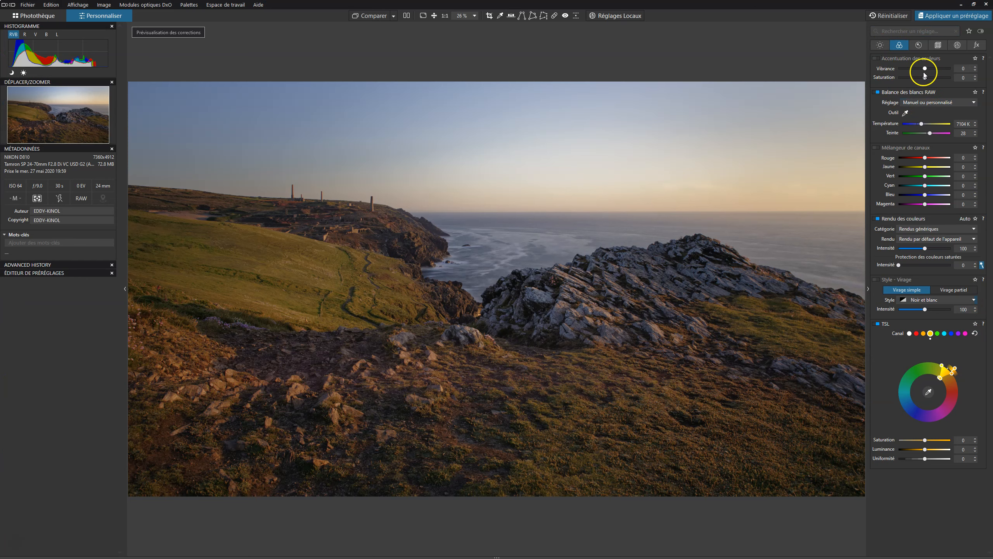
In the colour accentuation settings, raise Vibrance to 26 and lower Saturation to -5
{"action": "left_click_drag", "start_coordinate": [926, 68], "coordinate": [930, 69]}
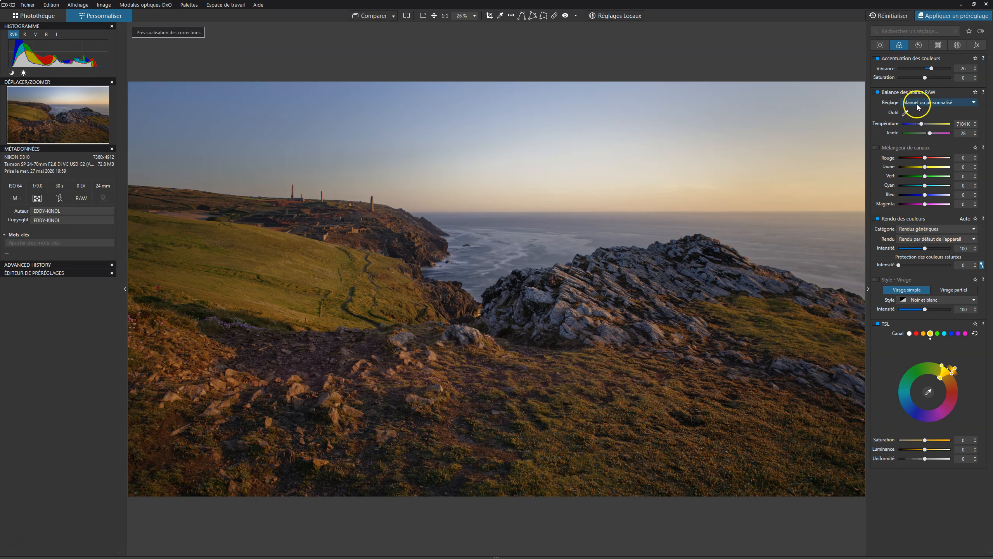
{"action": "left_click_drag", "start_coordinate": [925, 78], "coordinate": [923, 78]}
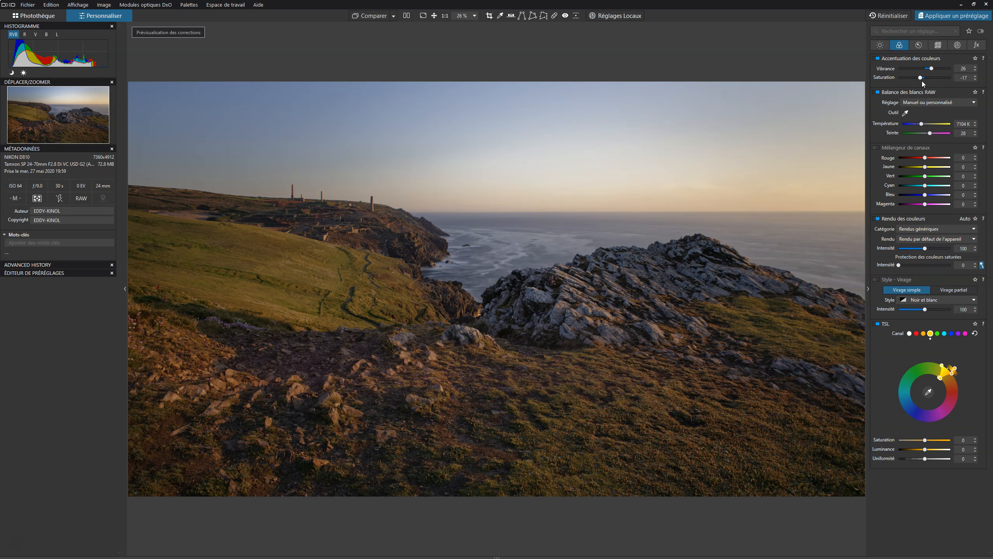
{"action": "left_click_drag", "start_coordinate": [921, 78], "coordinate": [924, 78]}
Enable global DxO ClearView Plus at intensity 25, toggling it off and on to judge its effect
{"action": "left_click", "coordinate": [880, 45]}
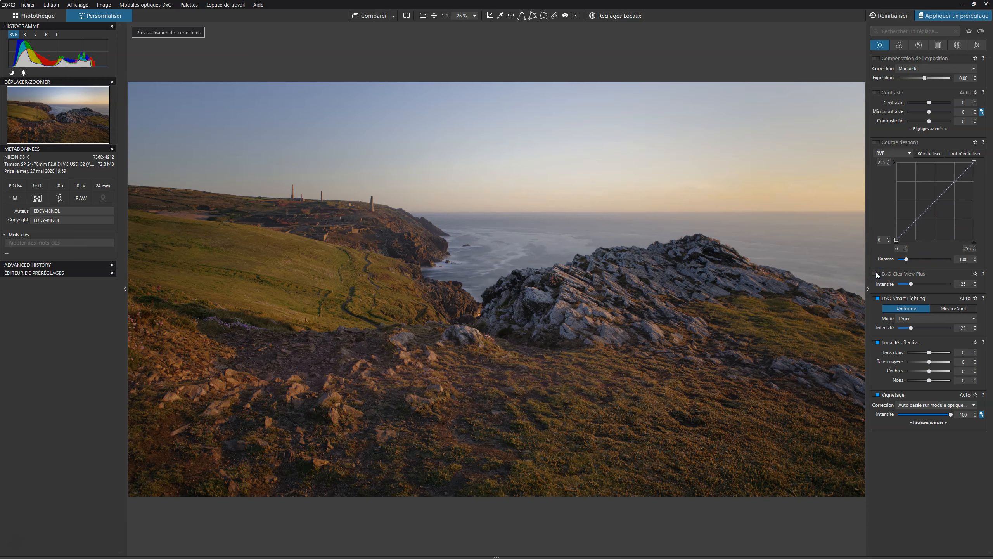
{"action": "left_click", "coordinate": [877, 274]}
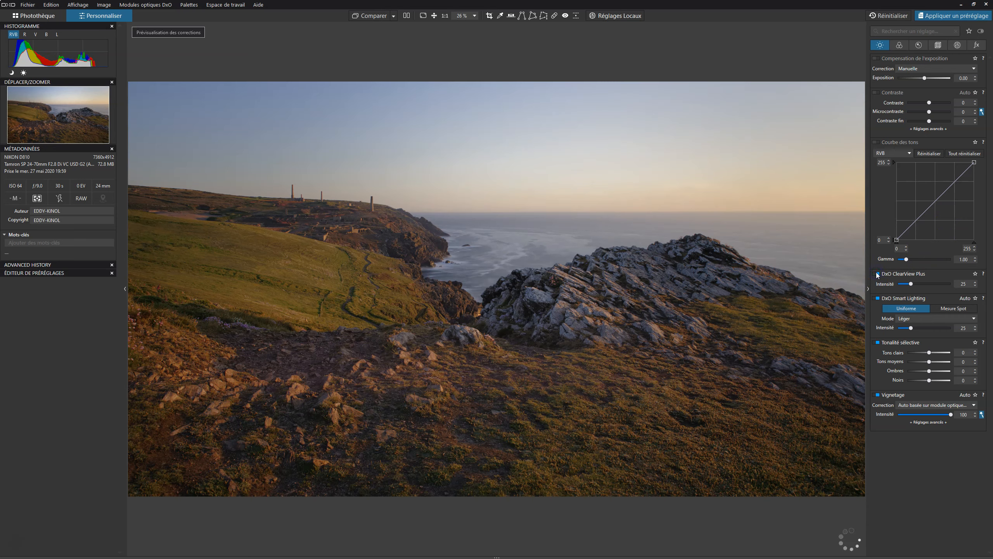
{"action": "left_click", "coordinate": [877, 274]}
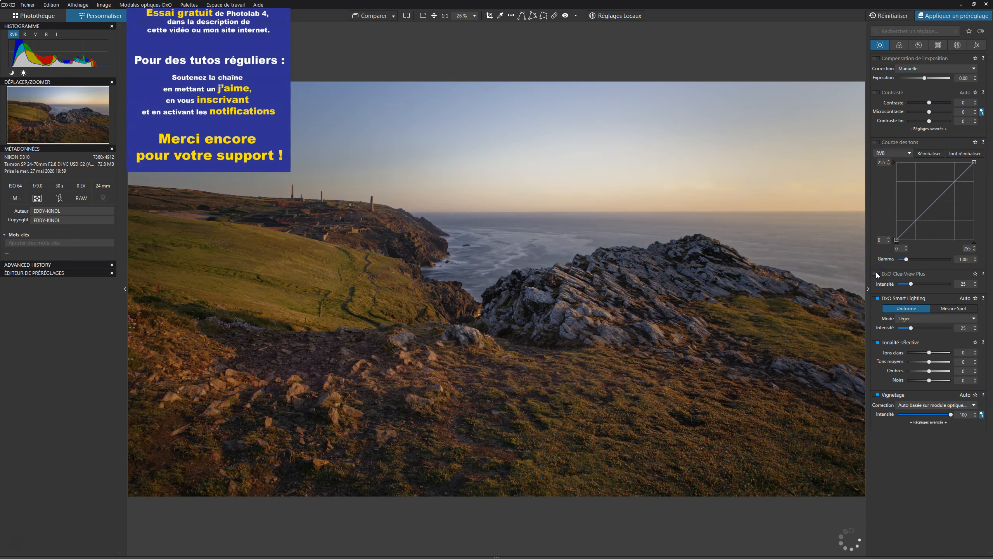
{"action": "left_click", "coordinate": [877, 274]}
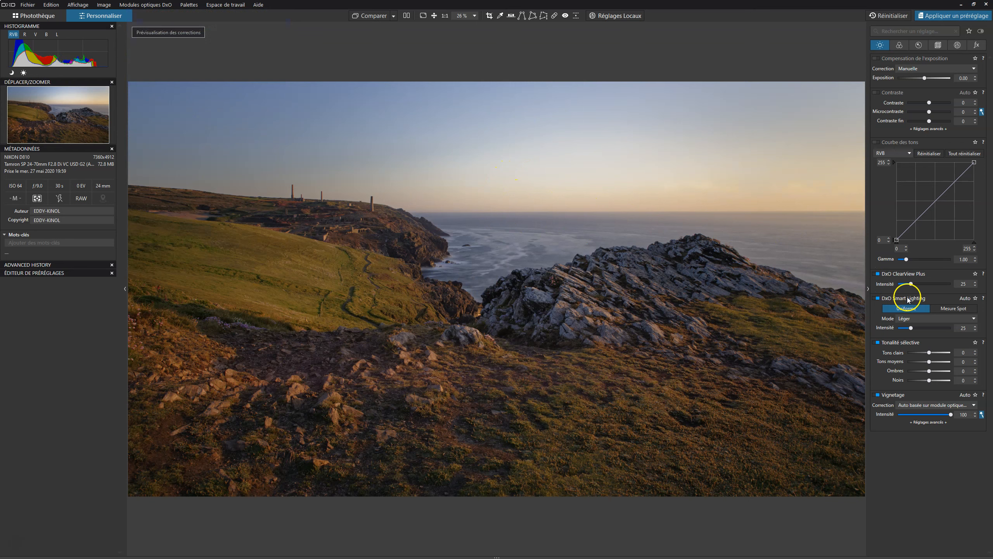
Shape the RVB tone curve into a gentle S with a fixed midpoint, darker shadows and brighter highlights, and toggle it to check the effect
{"action": "left_click", "coordinate": [937, 201]}
{"action": "left_click_drag", "start_coordinate": [917, 224], "coordinate": [917, 224]}
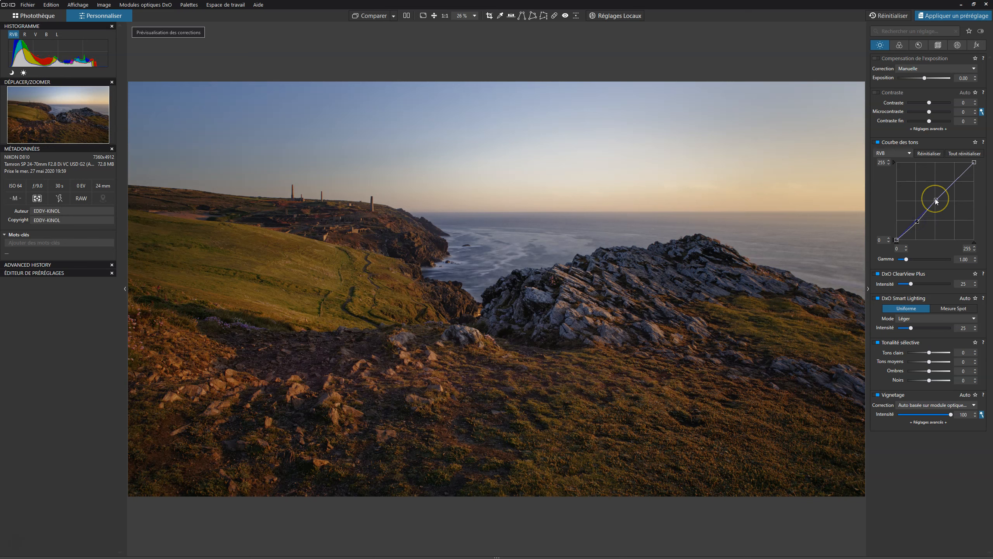
{"action": "left_click_drag", "start_coordinate": [955, 182], "coordinate": [954, 180]}
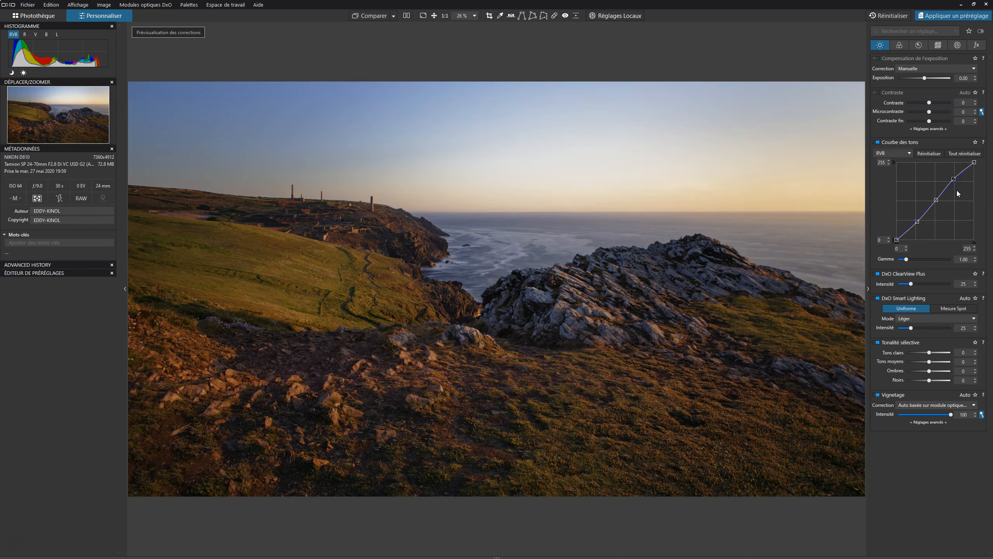
{"action": "left_click", "coordinate": [876, 141]}
{"action": "left_click", "coordinate": [876, 142]}
Review the settings and compare the developed photo with the uncorrected original, using a sliding full-screen split and the two-image comparison
{"action": "left_click", "coordinate": [900, 45]}
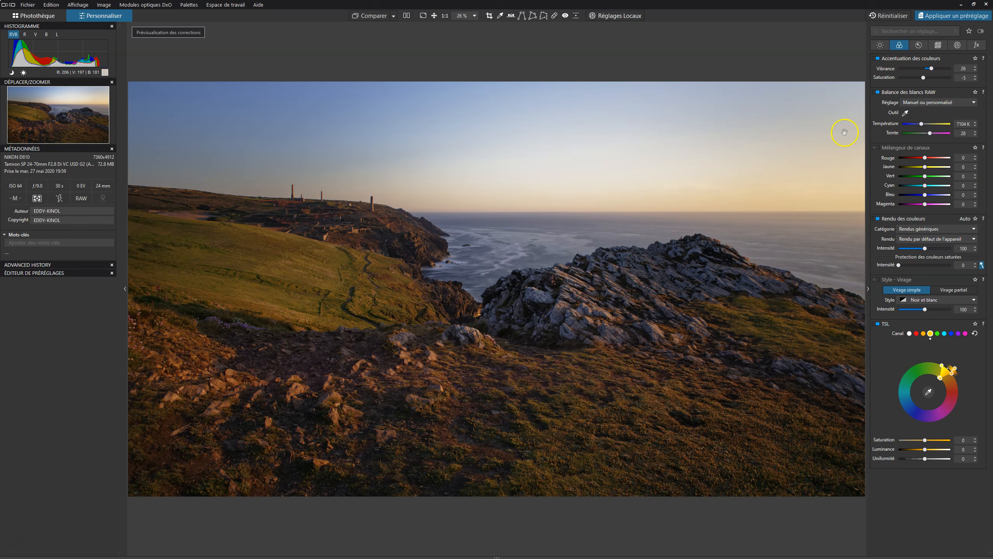
{"action": "left_click", "coordinate": [880, 45]}
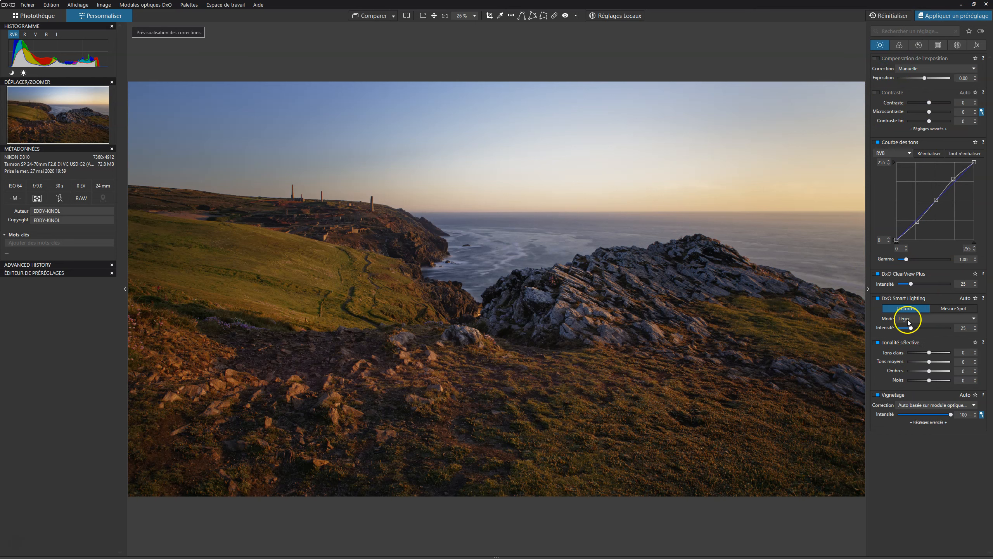
{"action": "left_click", "coordinate": [424, 16]}
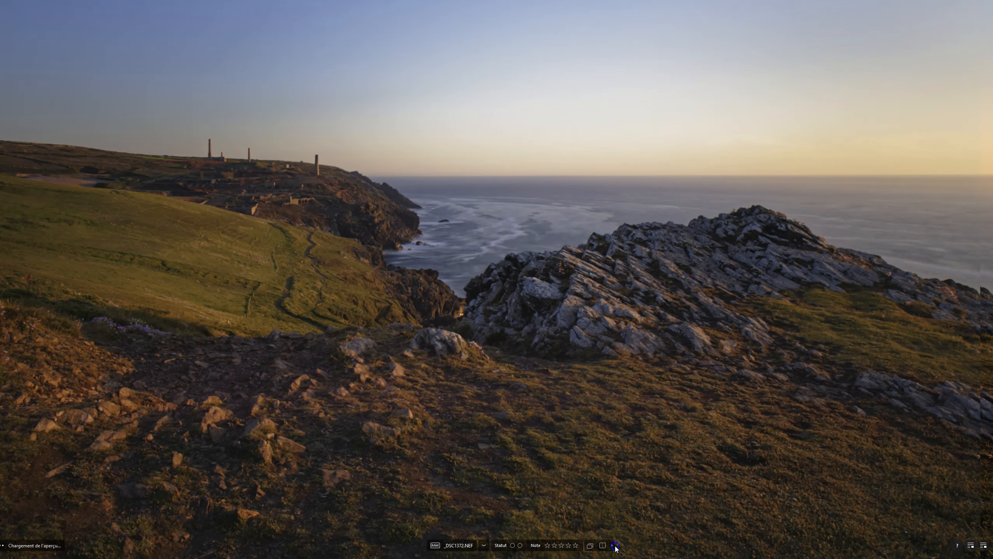
{"action": "left_click", "coordinate": [615, 545]}
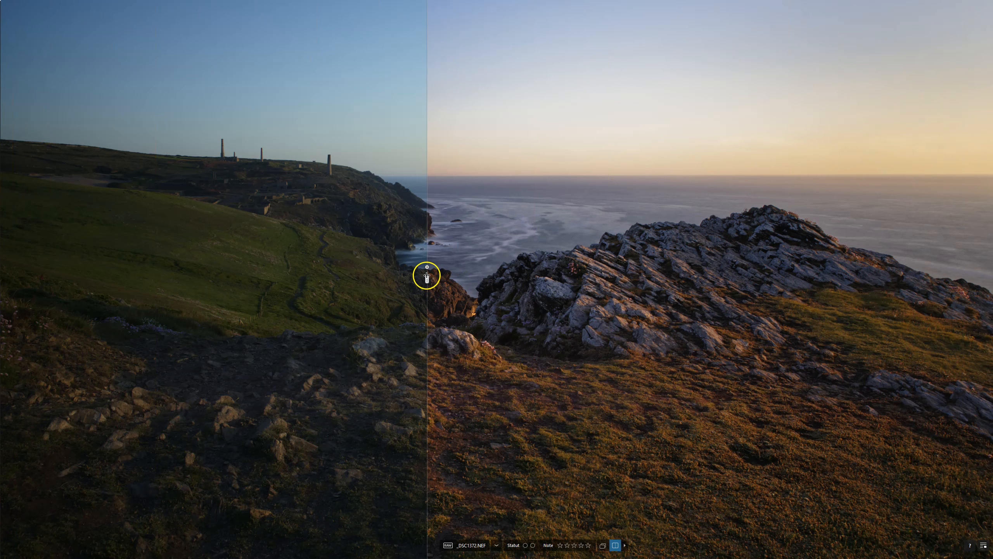
{"action": "left_click_drag", "start_coordinate": [426, 278], "coordinate": [992, 279]}
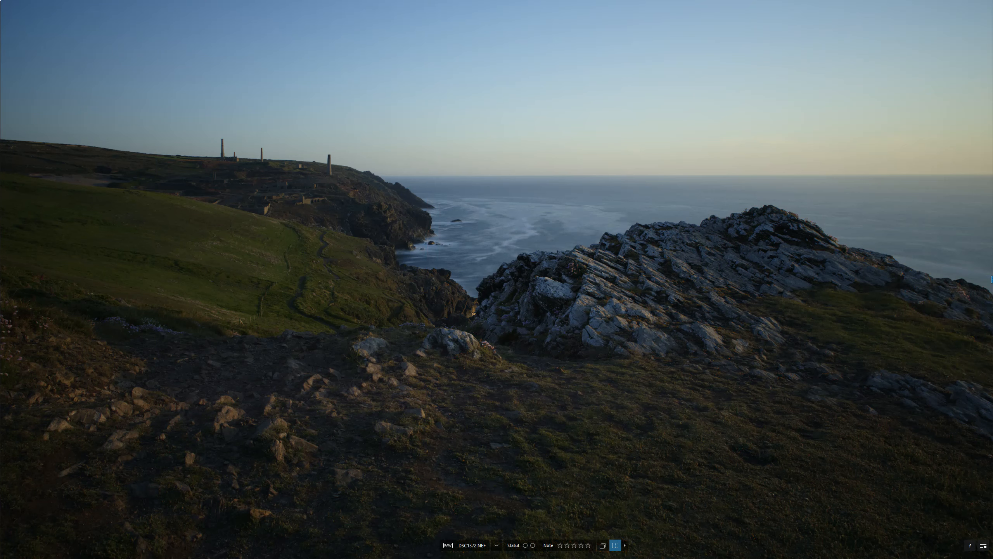
{"action": "left_click_drag", "start_coordinate": [938, 301], "coordinate": [217, 238]}
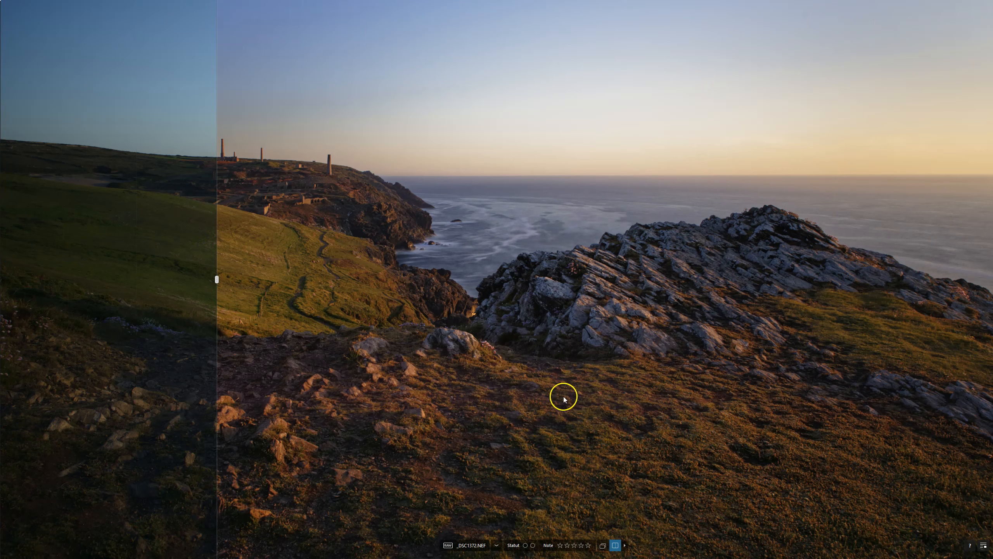
{"action": "key", "text": "Escape"}
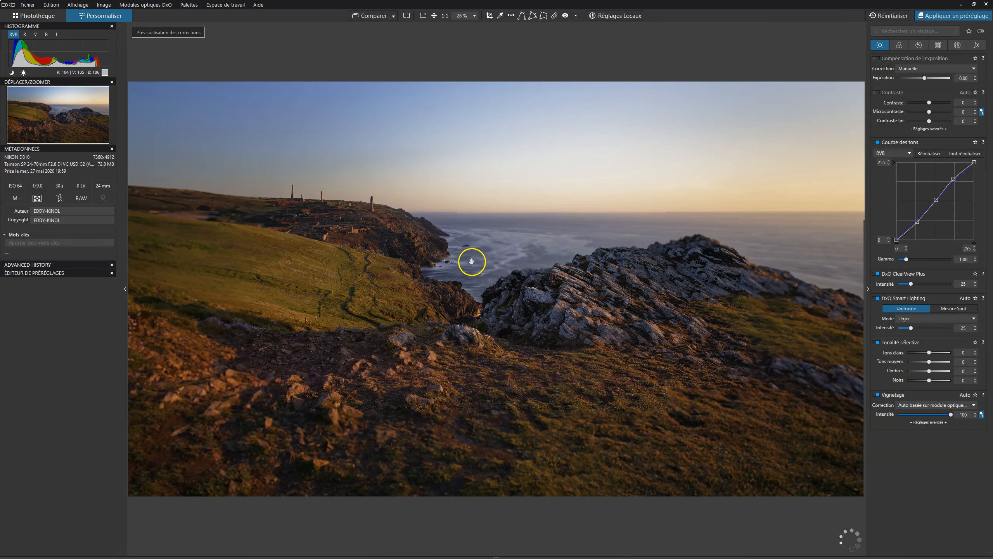
{"action": "left_click", "coordinate": [407, 16]}
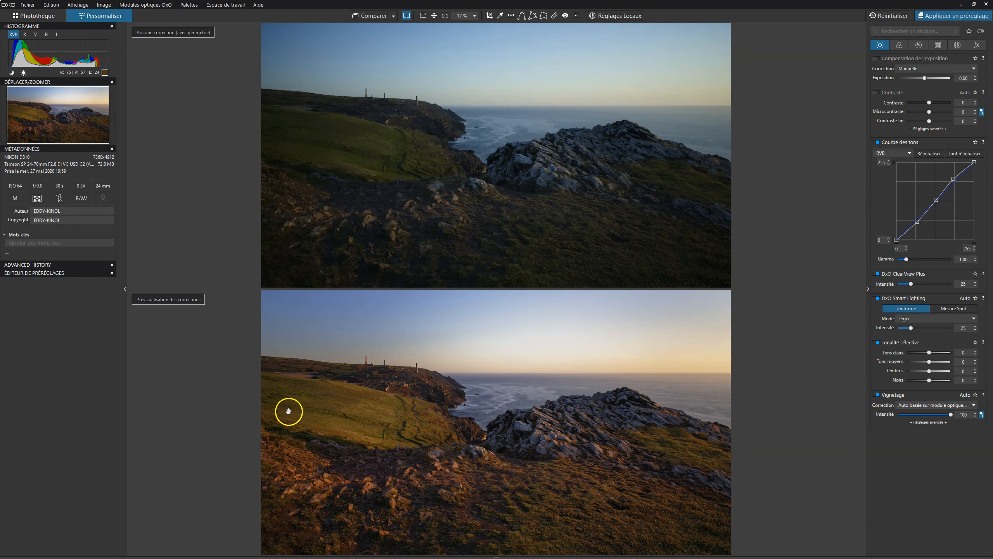
{"action": "left_click", "coordinate": [407, 16]}
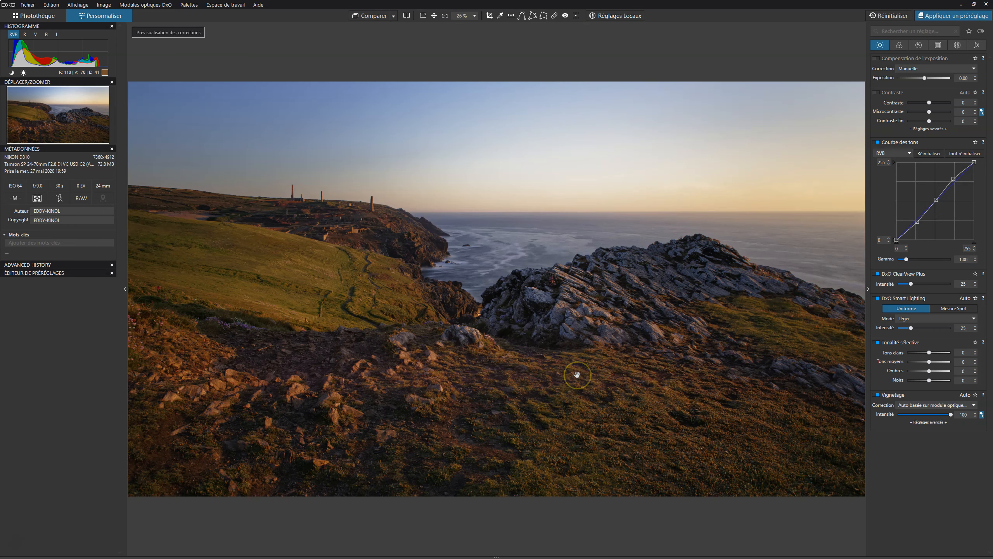